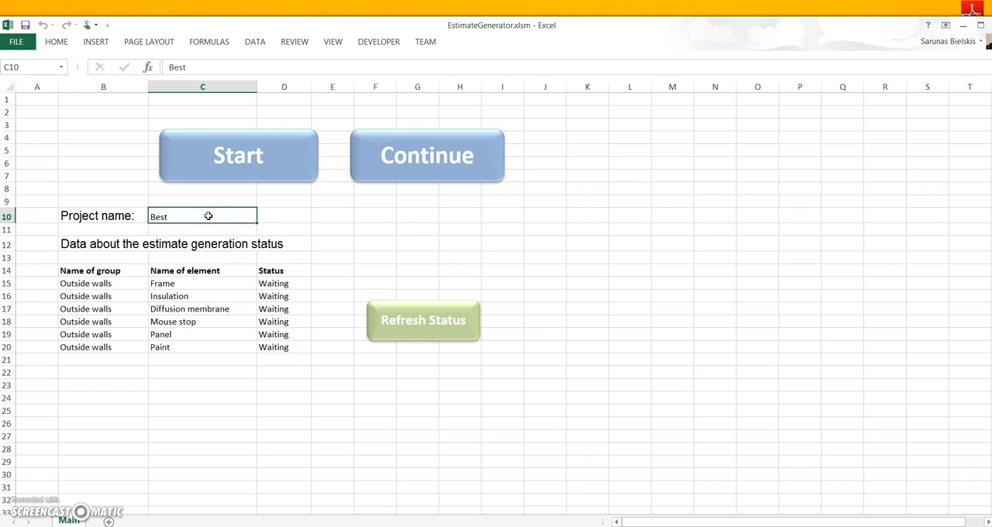
- Enter Mano projektas 1 as the project name in cell C10
{"action": "type", "text": "Mano p"}
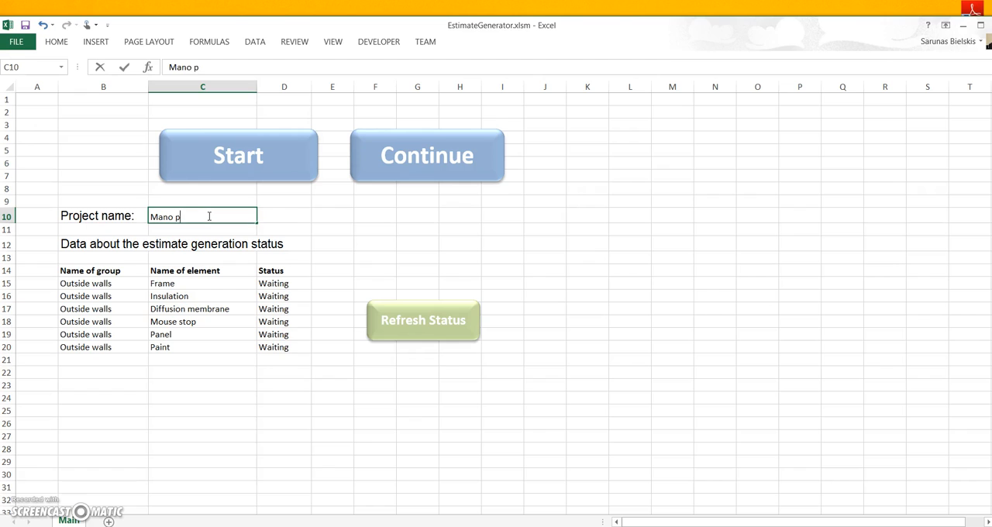
{"action": "type", "text": "rojektas 1"}
{"action": "key", "text": "Return"}
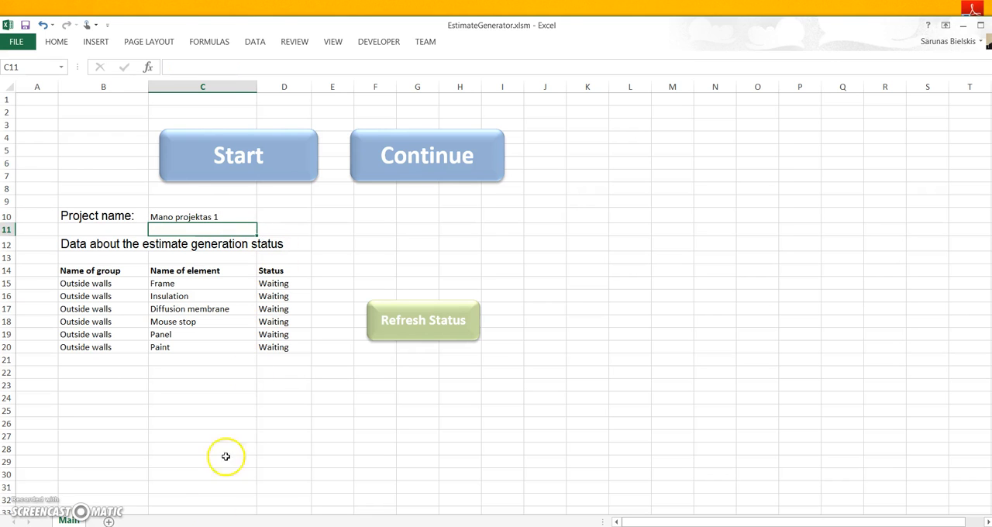
- Look over the empty Estimate.xlsm, and examine the Project and DD line description columns in RatesForGenerator.xlsx
{"action": "left_click", "coordinate": [263, 526]}
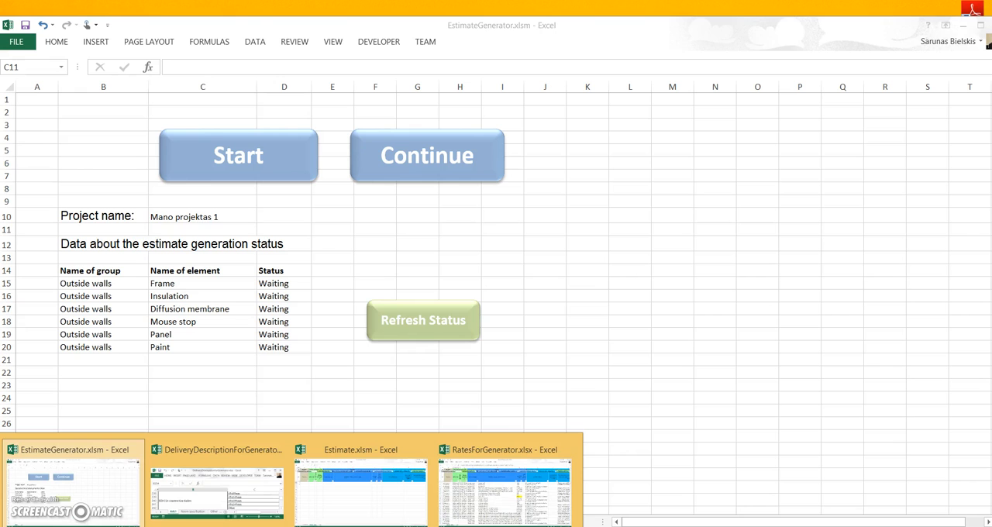
{"action": "left_click", "coordinate": [339, 498]}
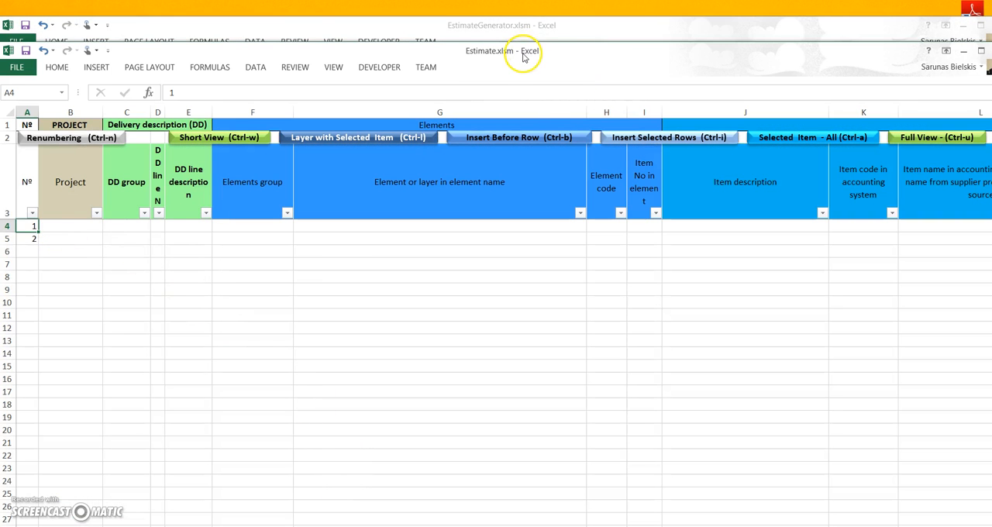
{"action": "left_click", "coordinate": [263, 526]}
{"action": "left_click", "coordinate": [522, 493]}
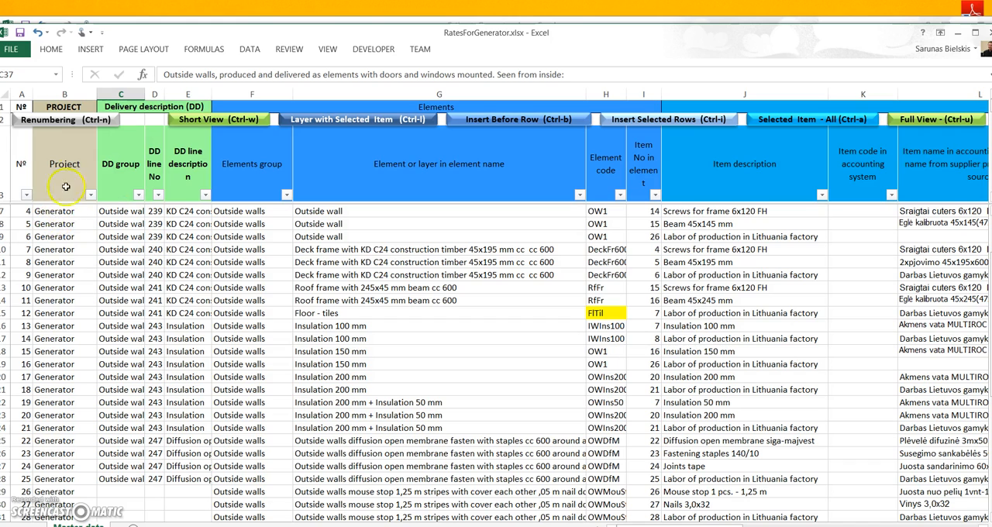
{"action": "left_click", "coordinate": [62, 237]}
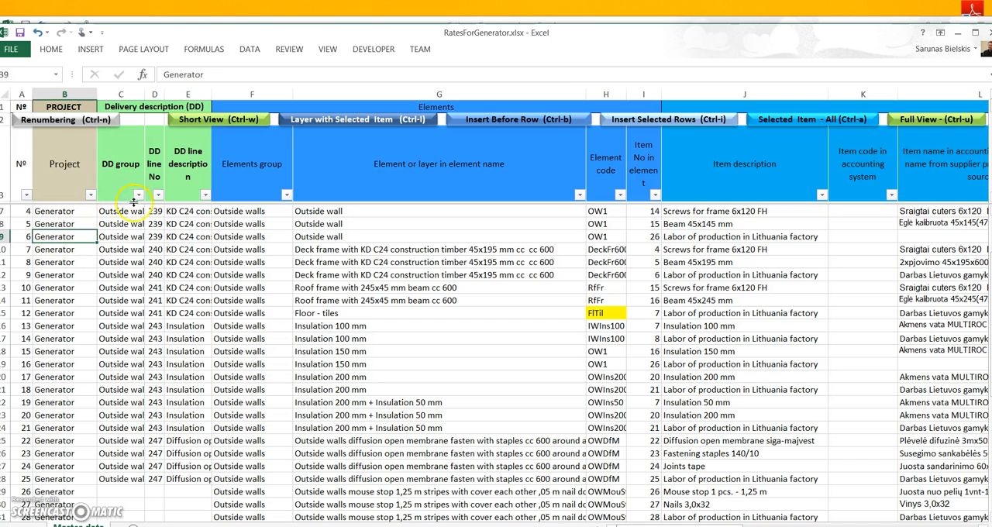
{"action": "left_click", "coordinate": [183, 213]}
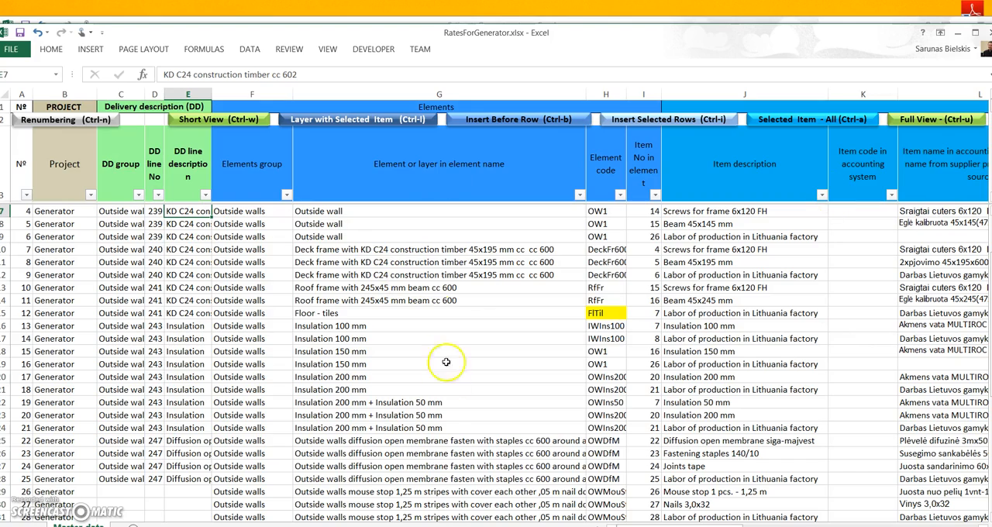
- Examine the KD C24 construction timber sizes in the DeliveryDescriptionForGenerator workbook and minimize it
{"action": "left_click", "coordinate": [298, 526]}
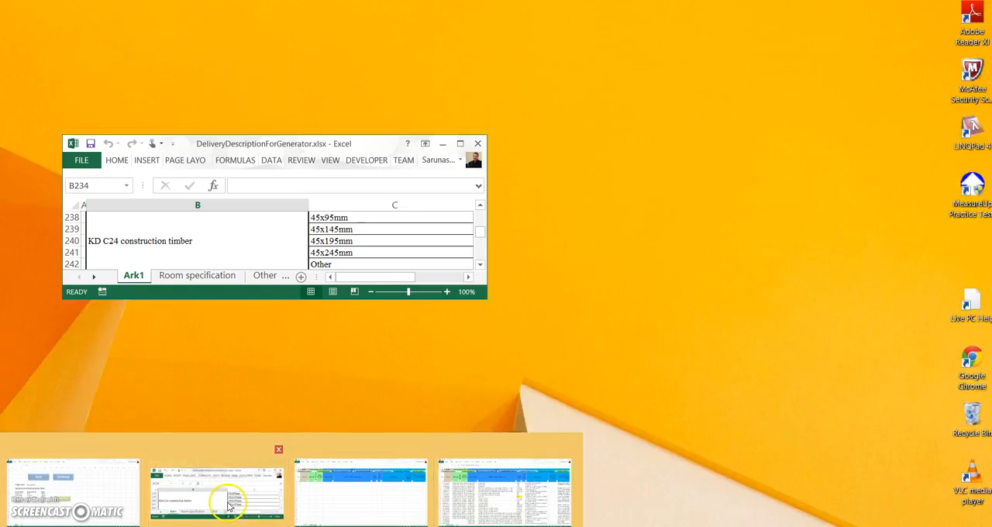
{"action": "left_click", "coordinate": [221, 477]}
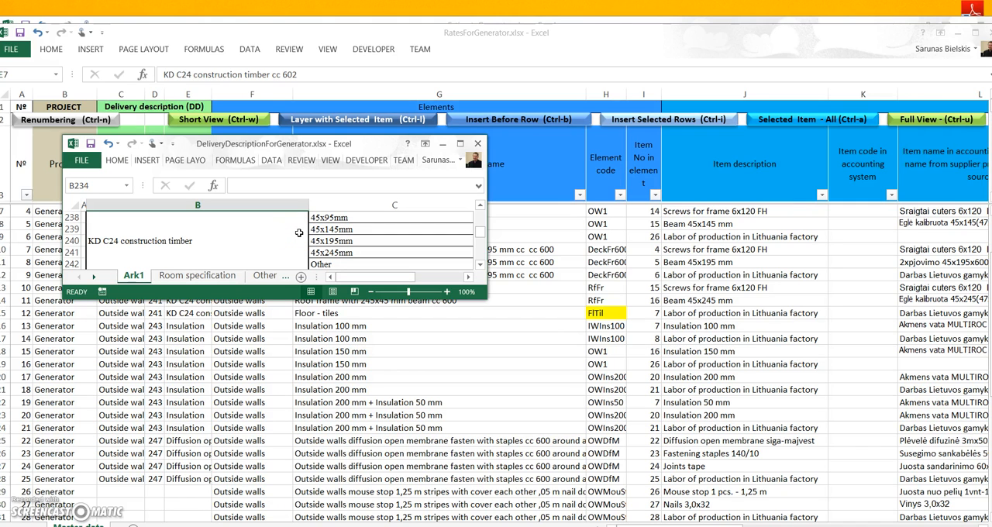
{"action": "left_click", "coordinate": [437, 144]}
- Start the estimate from EstimateGenerator.xlsm, choosing 45x195mm timber for the outside wall frame and entering an area of 100 m²
{"action": "left_click", "coordinate": [198, 526]}
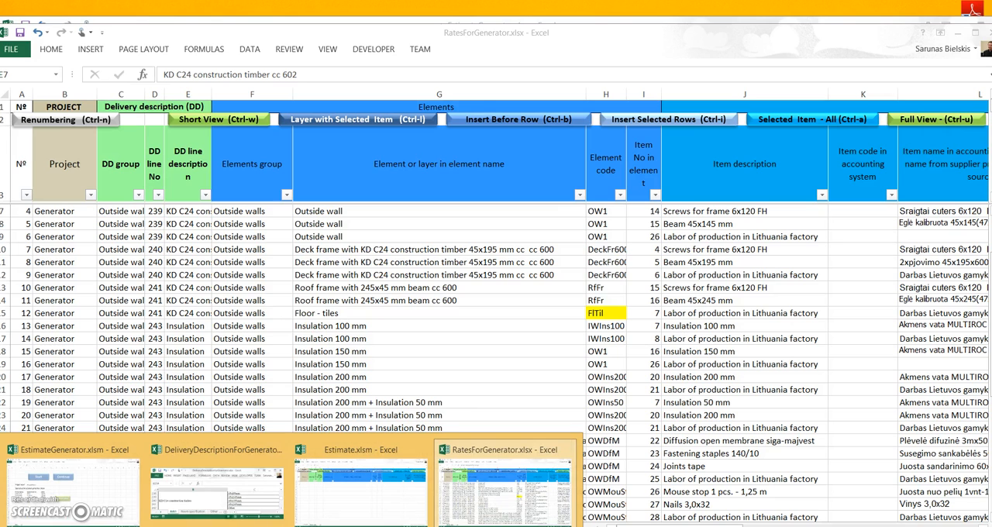
{"action": "left_click", "coordinate": [92, 492]}
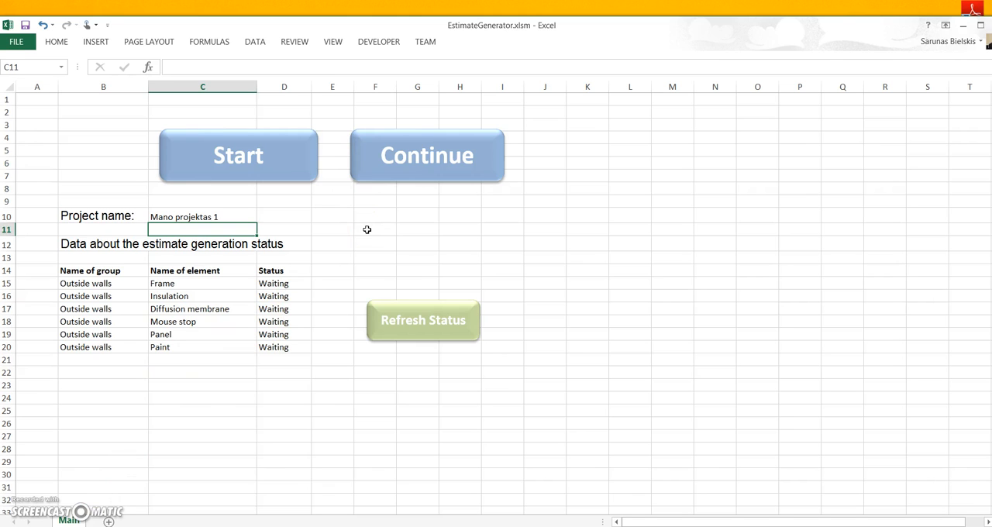
{"action": "left_click", "coordinate": [272, 162]}
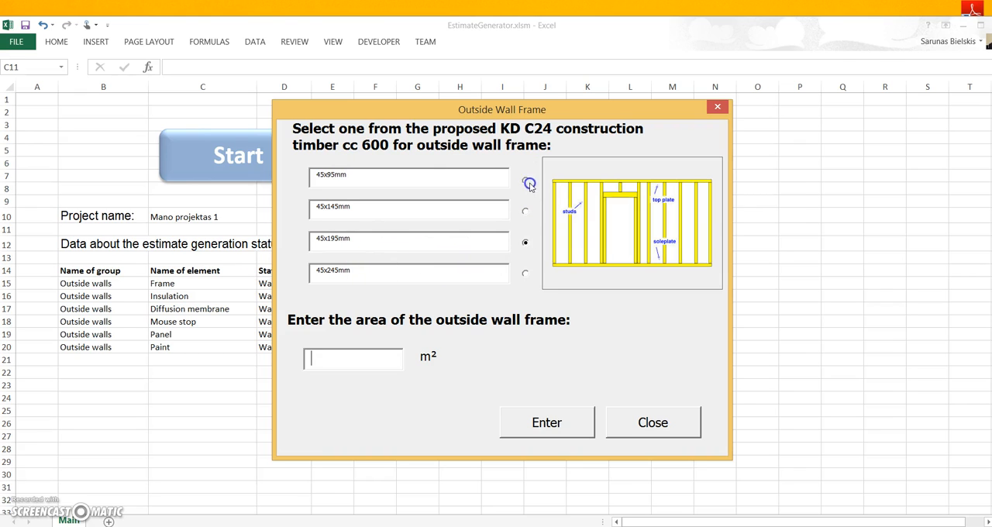
{"action": "left_click", "coordinate": [525, 211]}
{"action": "left_click", "coordinate": [524, 242]}
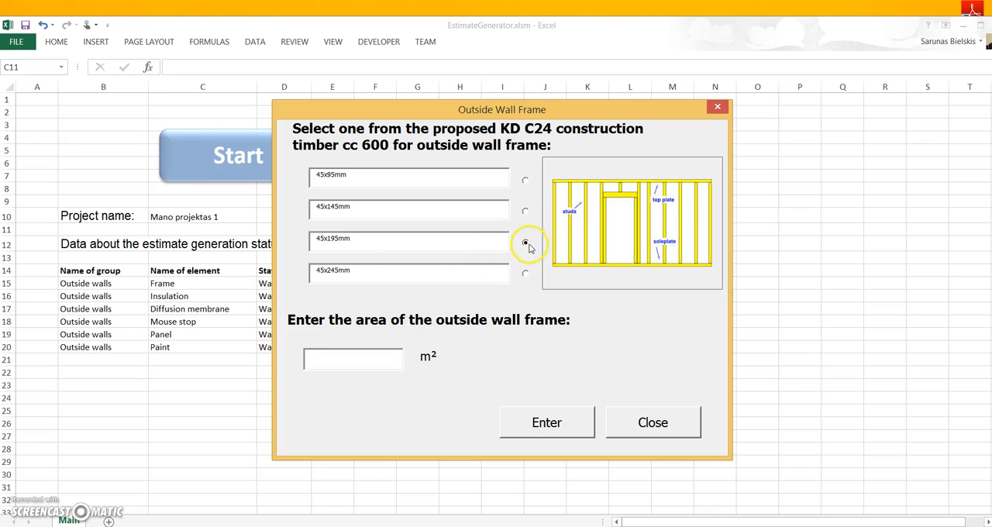
{"action": "left_click", "coordinate": [379, 359]}
{"action": "type", "text": "100"}
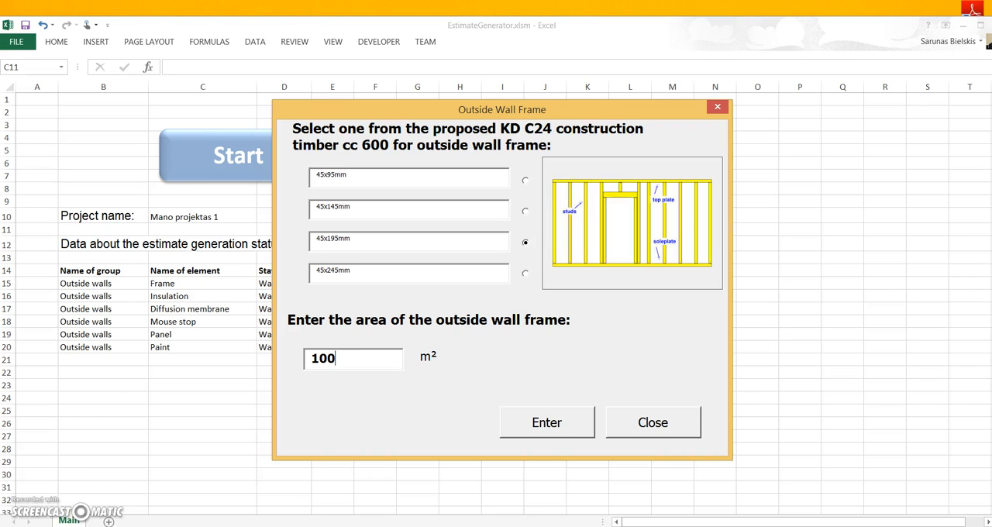
{"action": "key", "text": "Return"}
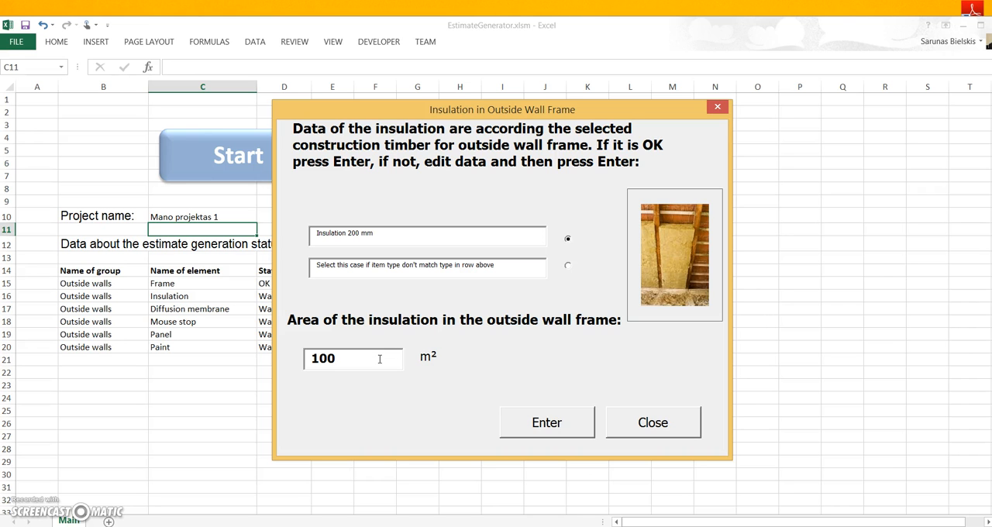
- Accept the proposed 200 mm insulation and diffusion open membrane at 100 m² each, and the mouse stop at 40 m
{"action": "left_click", "coordinate": [494, 422]}
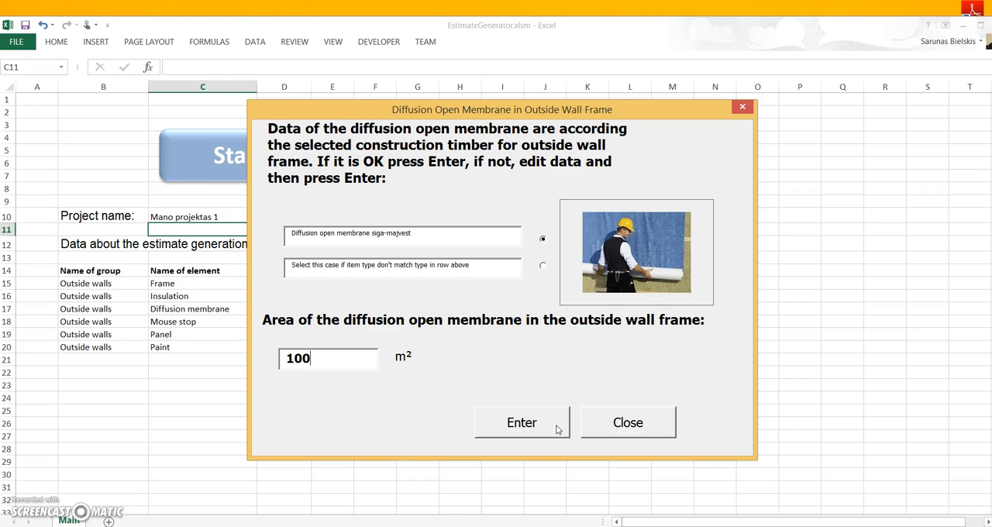
{"action": "left_click", "coordinate": [557, 429]}
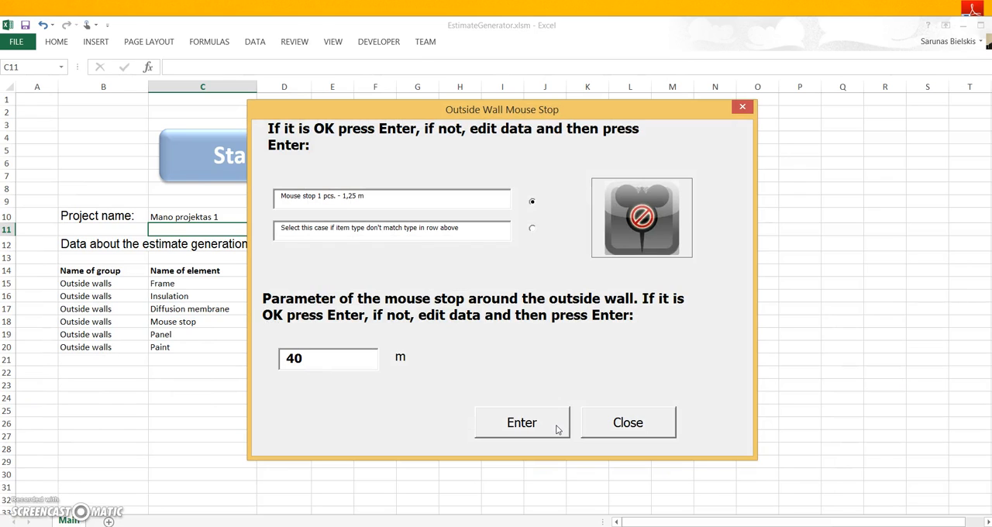
{"action": "left_click", "coordinate": [334, 360]}
{"action": "key", "text": "Return"}
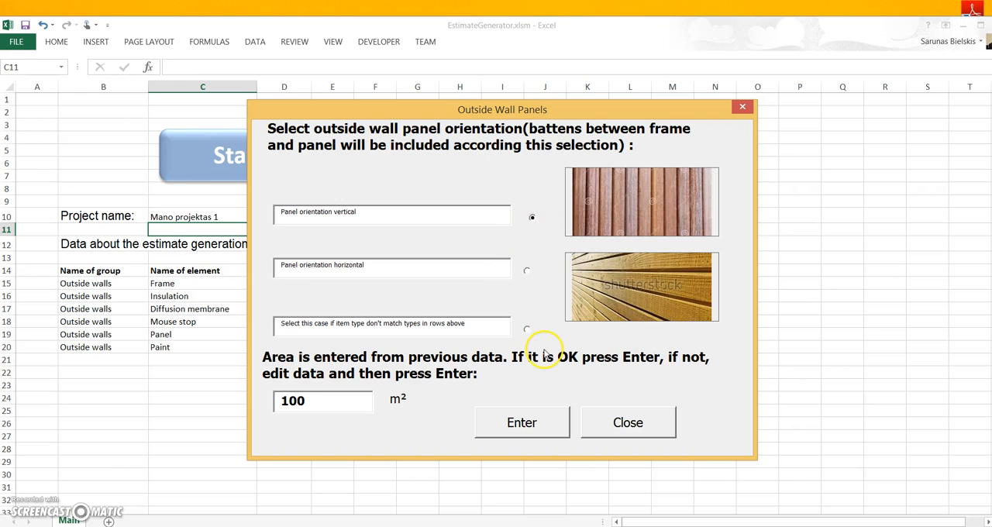
- Accept vertical panels and Trebitt paint at 100 m² each, and finish the wizard by opening the report generator
{"action": "key", "text": "Return"}
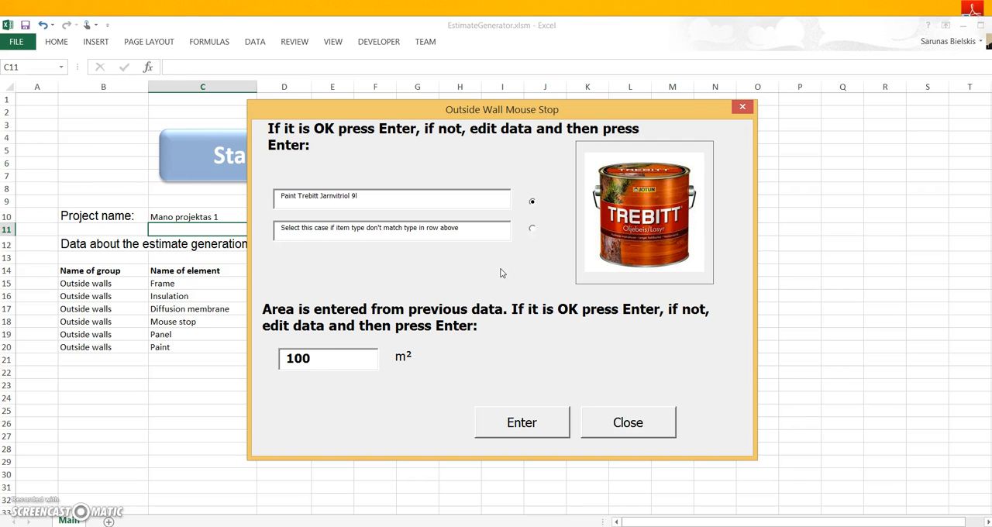
{"action": "left_click", "coordinate": [527, 419]}
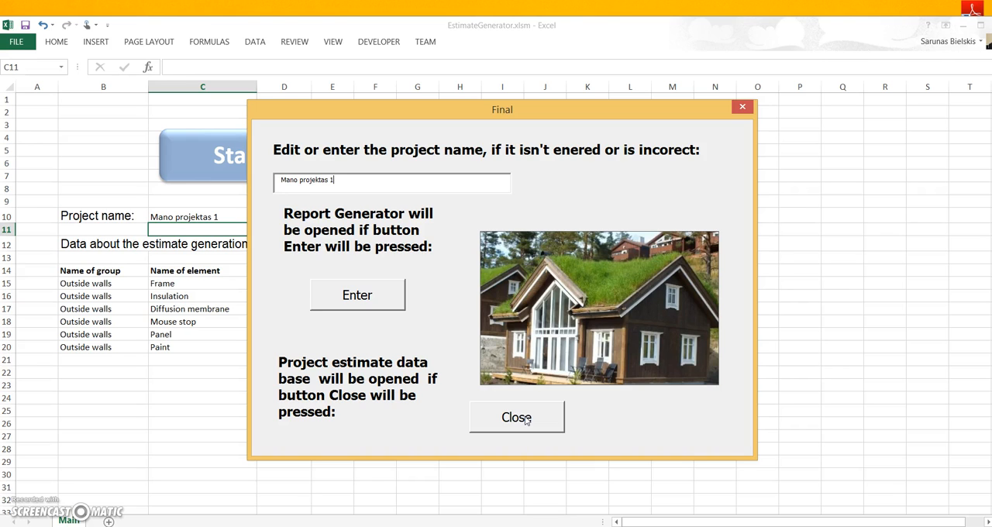
{"action": "left_click", "coordinate": [371, 297]}
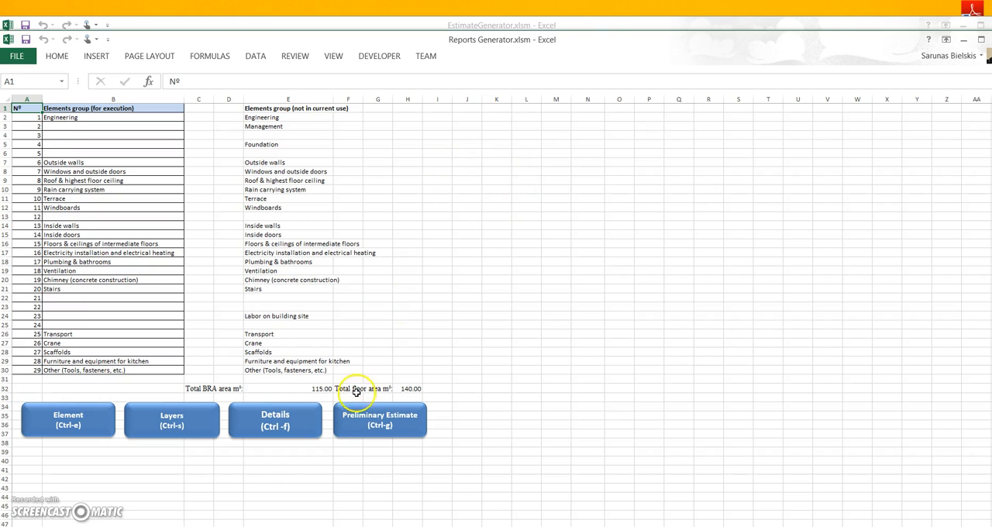
- Examine the generated Mano projektas 1 rows in Estimate.xlsm and their item quantities in column Y
{"action": "left_click", "coordinate": [334, 526]}
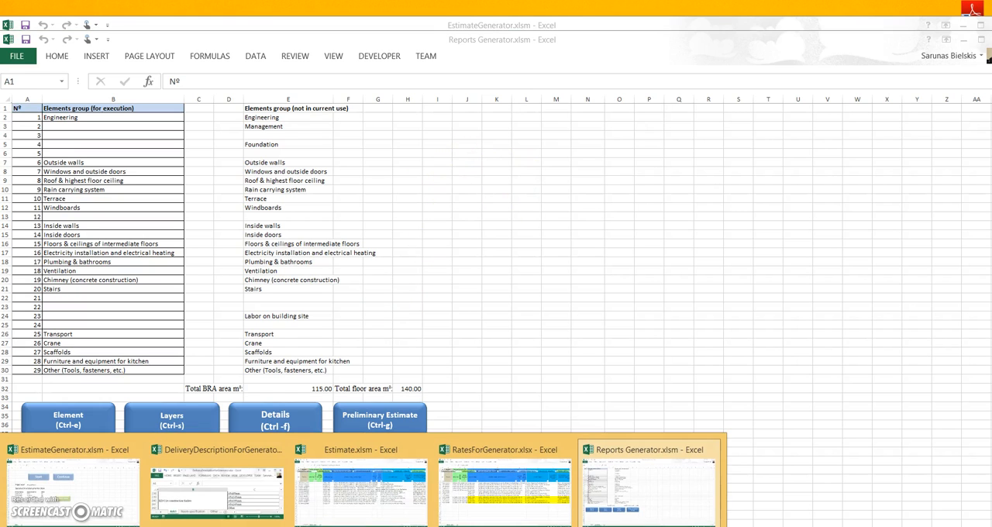
{"action": "left_click", "coordinate": [357, 512]}
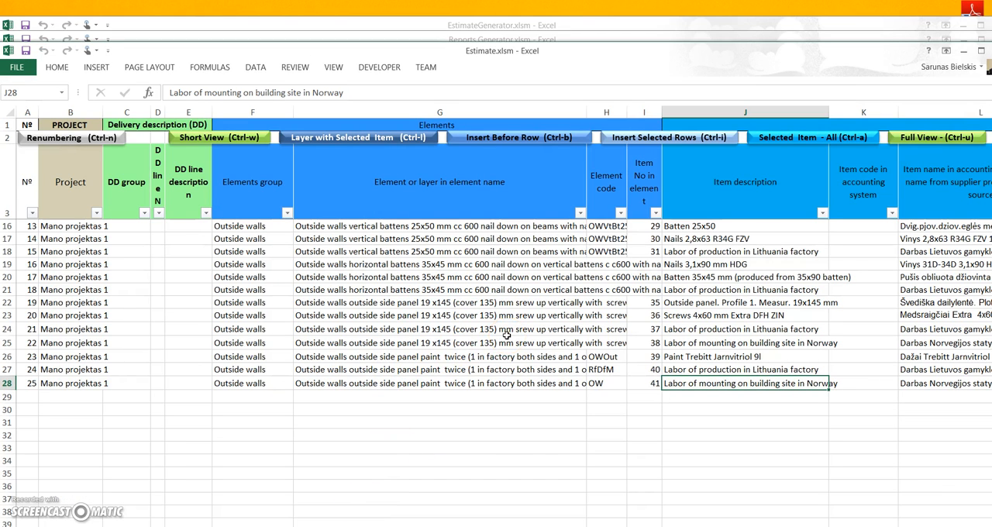
{"action": "scroll", "coordinate": [169, 275], "scroll_direction": "up", "scroll_amount": 4}
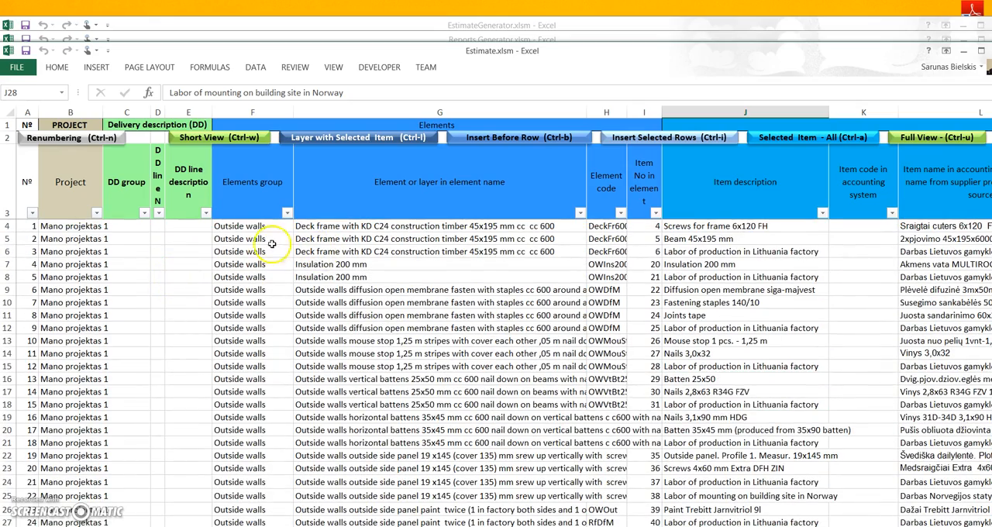
{"action": "scroll", "coordinate": [263, 256], "scroll_direction": "down", "scroll_amount": 5}
{"action": "scroll", "coordinate": [263, 267], "scroll_direction": "up", "scroll_amount": 5}
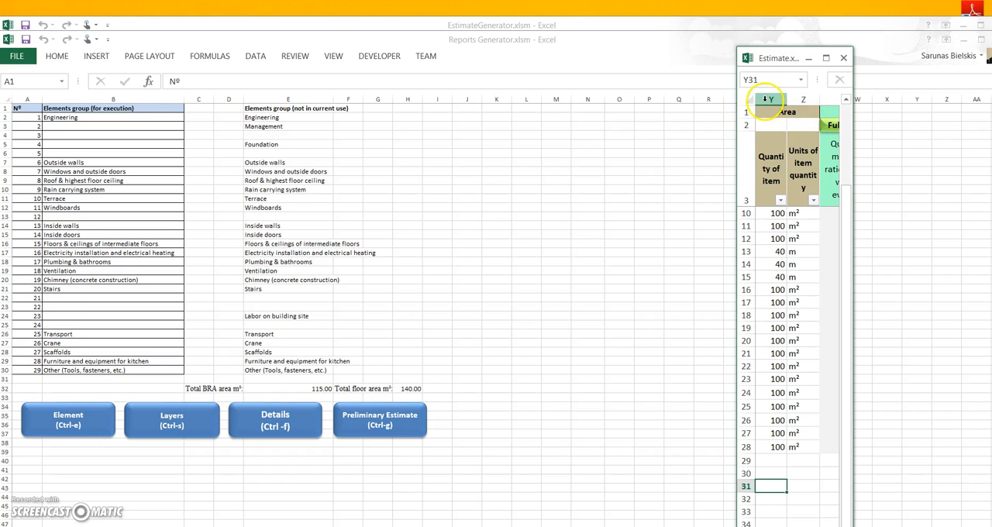
{"action": "left_click", "coordinate": [775, 213]}
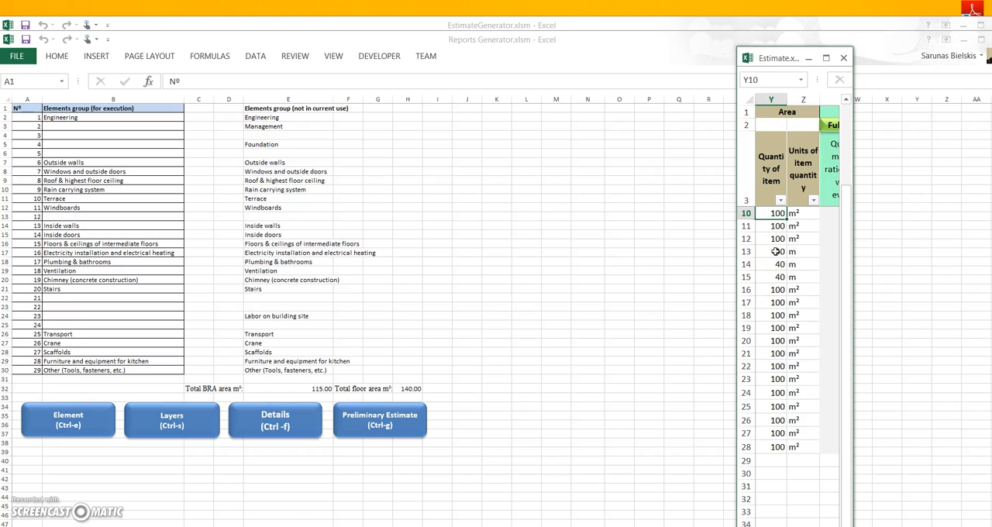
{"action": "left_click", "coordinate": [776, 251]}
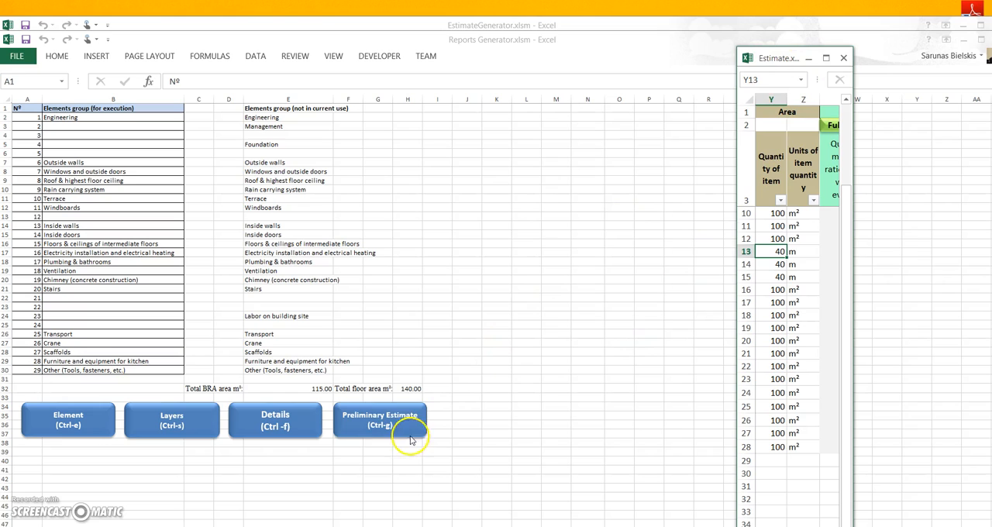
- Generate the Preliminary Estimate report from Reports Generator.xlsm and maximize the resulting workbook
{"action": "left_click", "coordinate": [376, 424]}
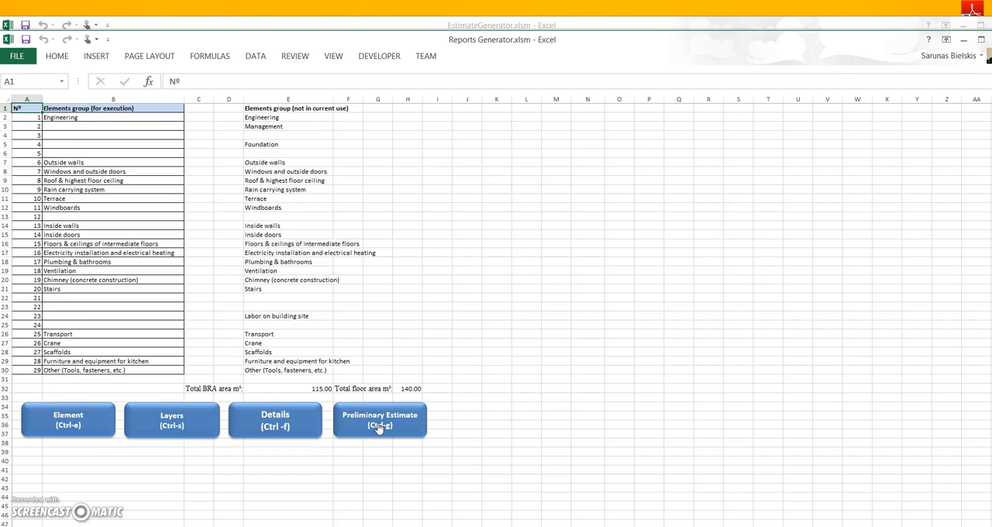
{"action": "left_click", "coordinate": [51, 525]}
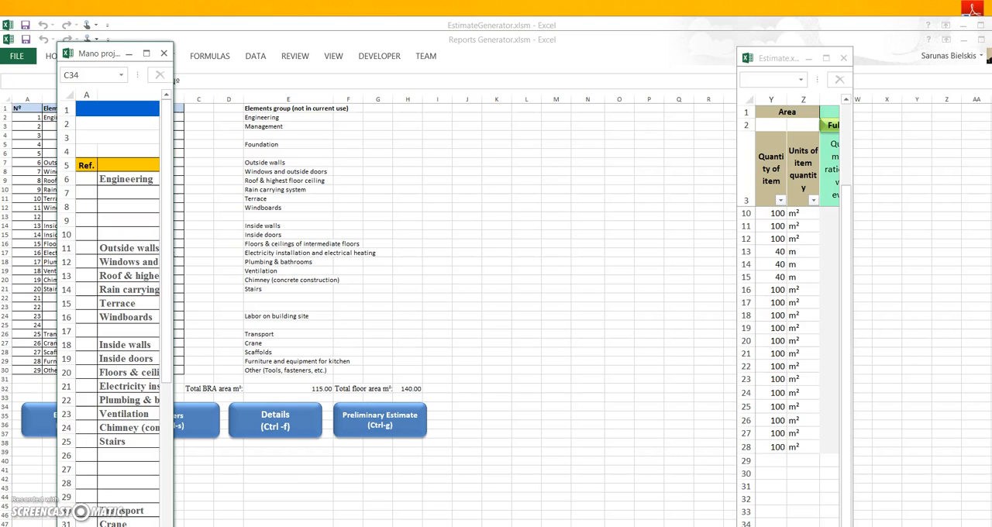
{"action": "left_click", "coordinate": [146, 52]}
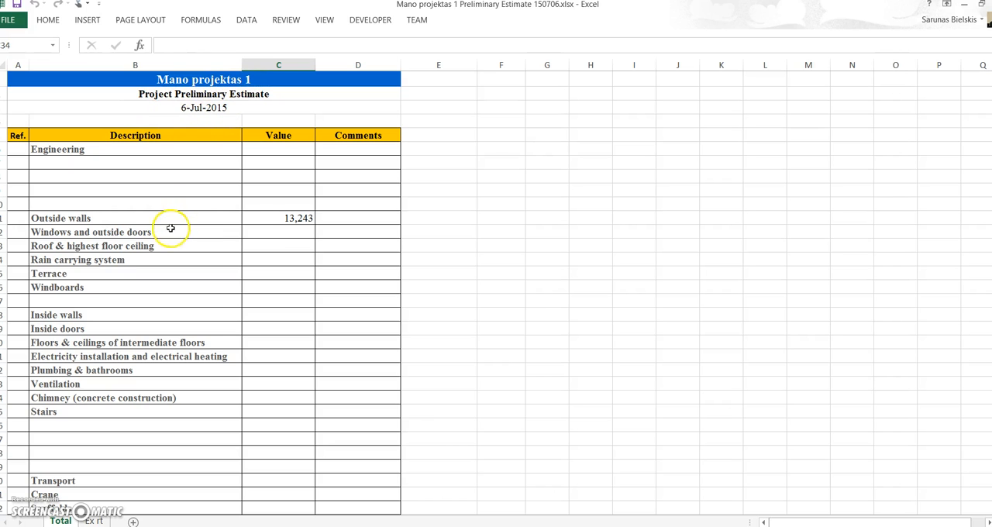
- Check the Outside walls value in the preliminary estimate and the element statuses in EstimateGenerator.xlsm
{"action": "left_click", "coordinate": [288, 218]}
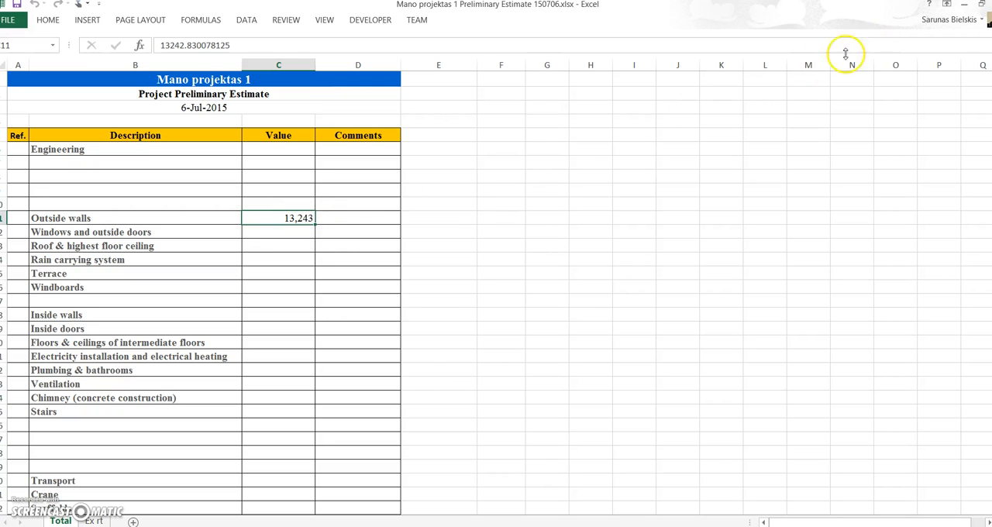
{"action": "left_click", "coordinate": [325, 526]}
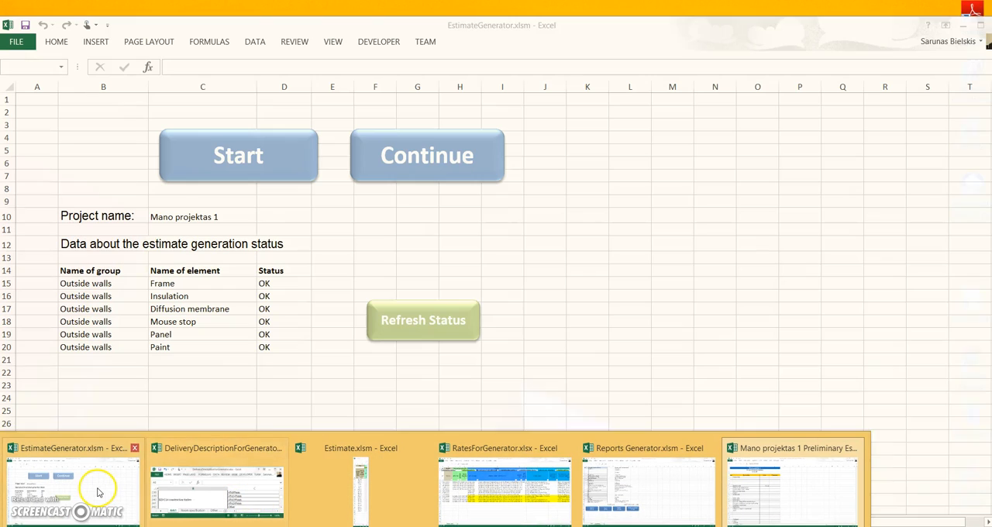
{"action": "left_click", "coordinate": [97, 492]}
- Return to Reports Generator.xlsm and run the Details and Layers reports
{"action": "left_click", "coordinate": [326, 526]}
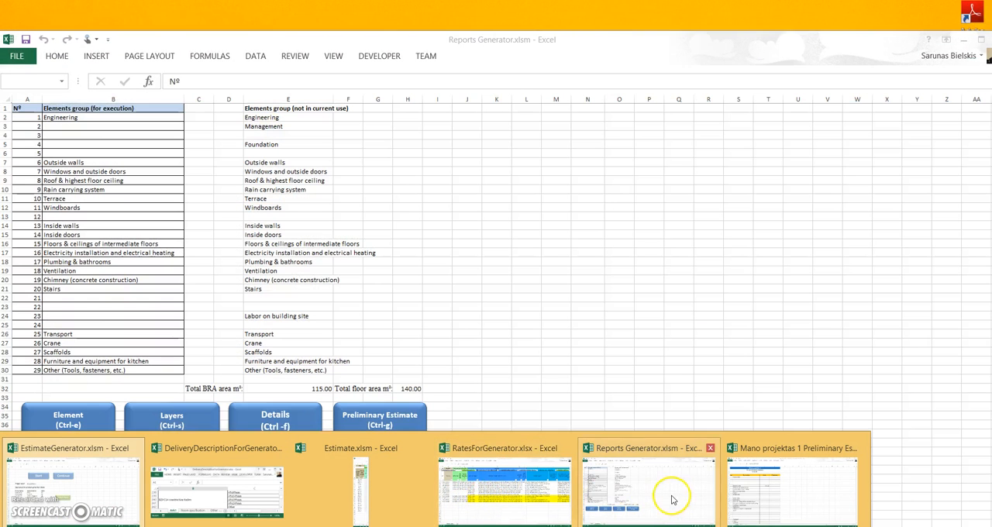
{"action": "left_click", "coordinate": [663, 495]}
{"action": "left_click", "coordinate": [279, 423]}
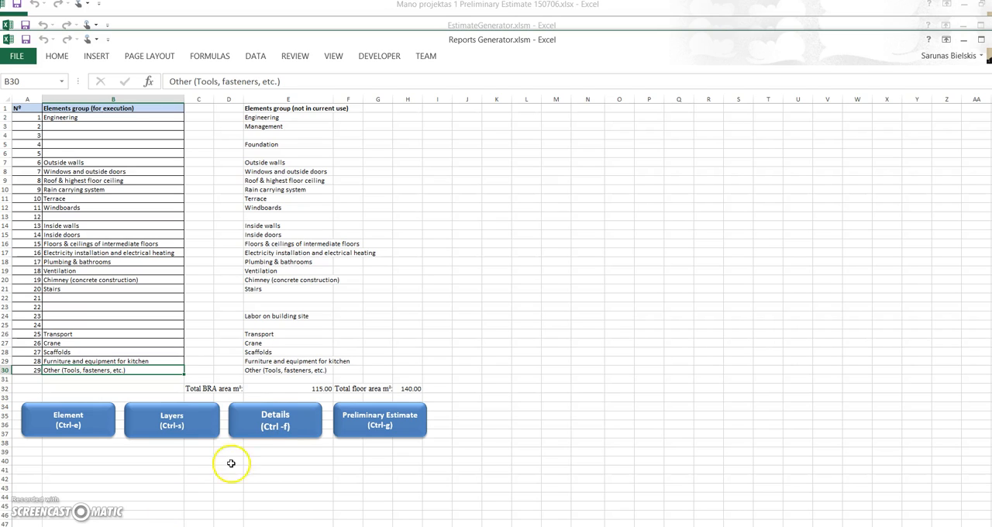
{"action": "left_click", "coordinate": [312, 430]}
{"action": "left_click", "coordinate": [170, 423]}
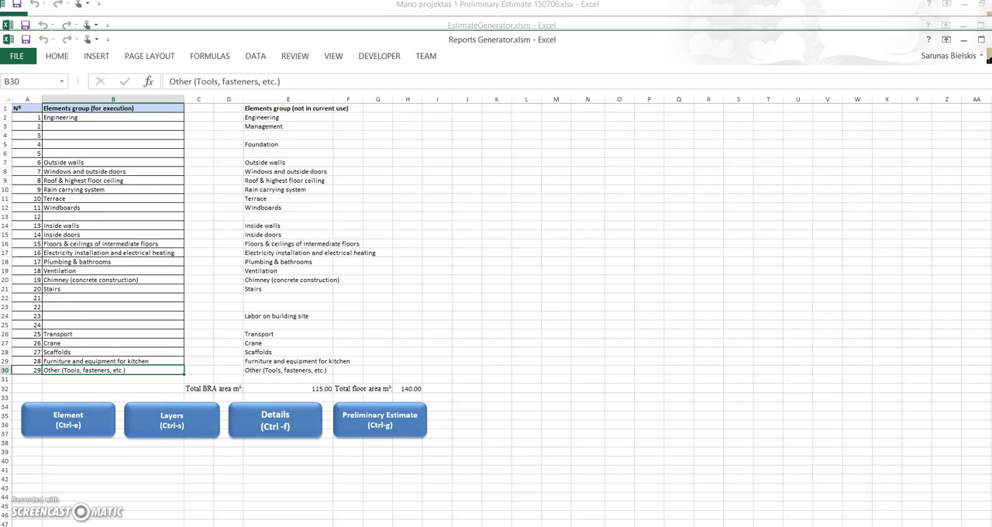